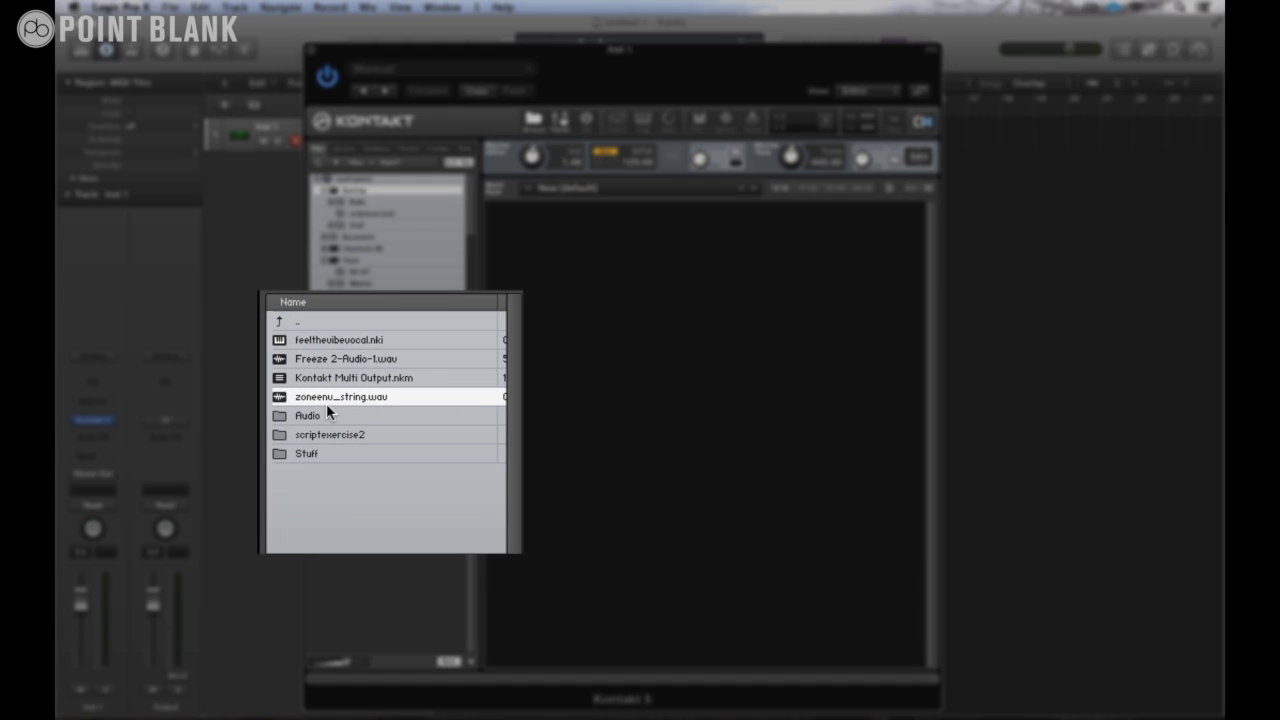
Step: Load zoneenv_string.wav into the empty rack as a new instrument and open its sample in the Wave Editor
left_click_drag(326, 394, 450, 396)
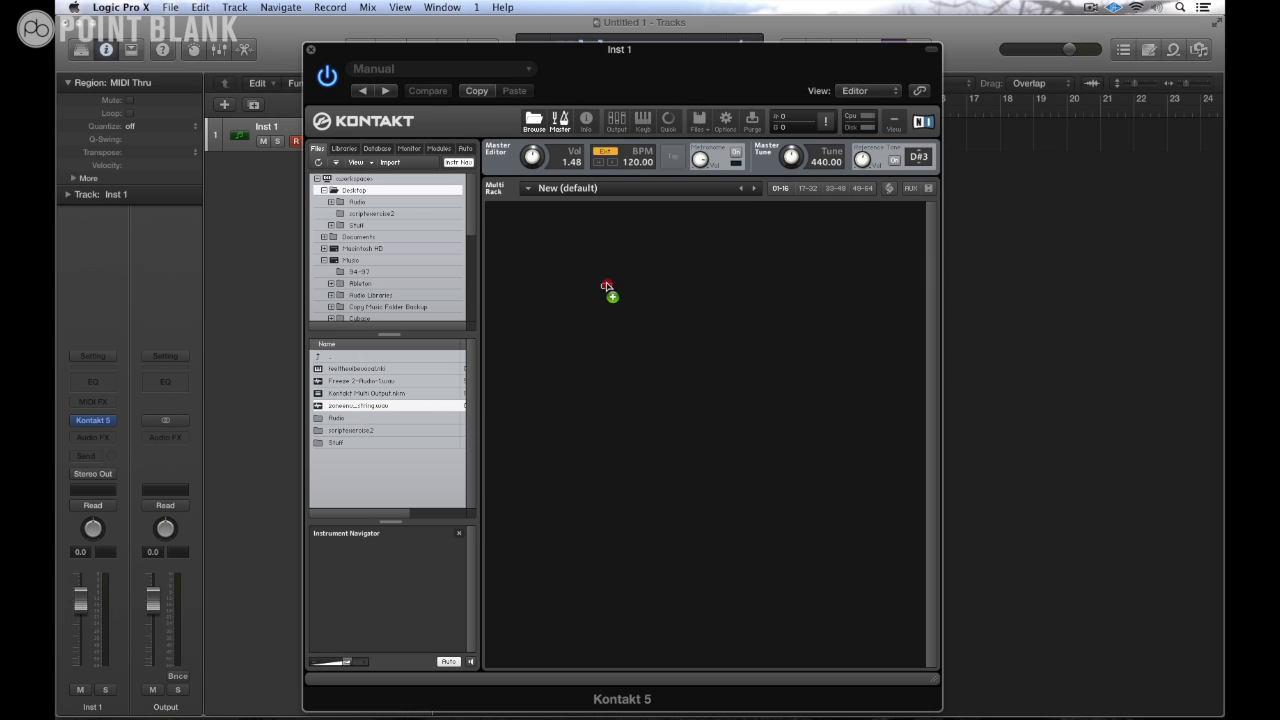
left_click_drag(604, 288, 606, 284)
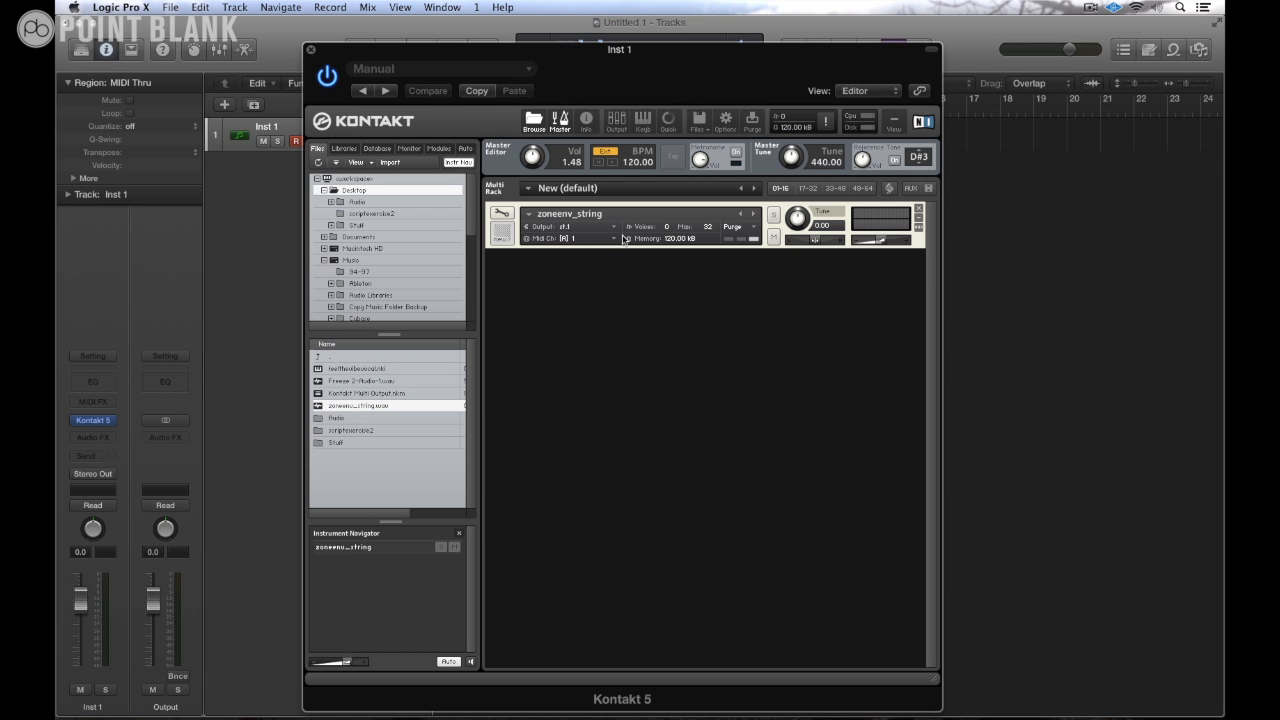
left_click(501, 213)
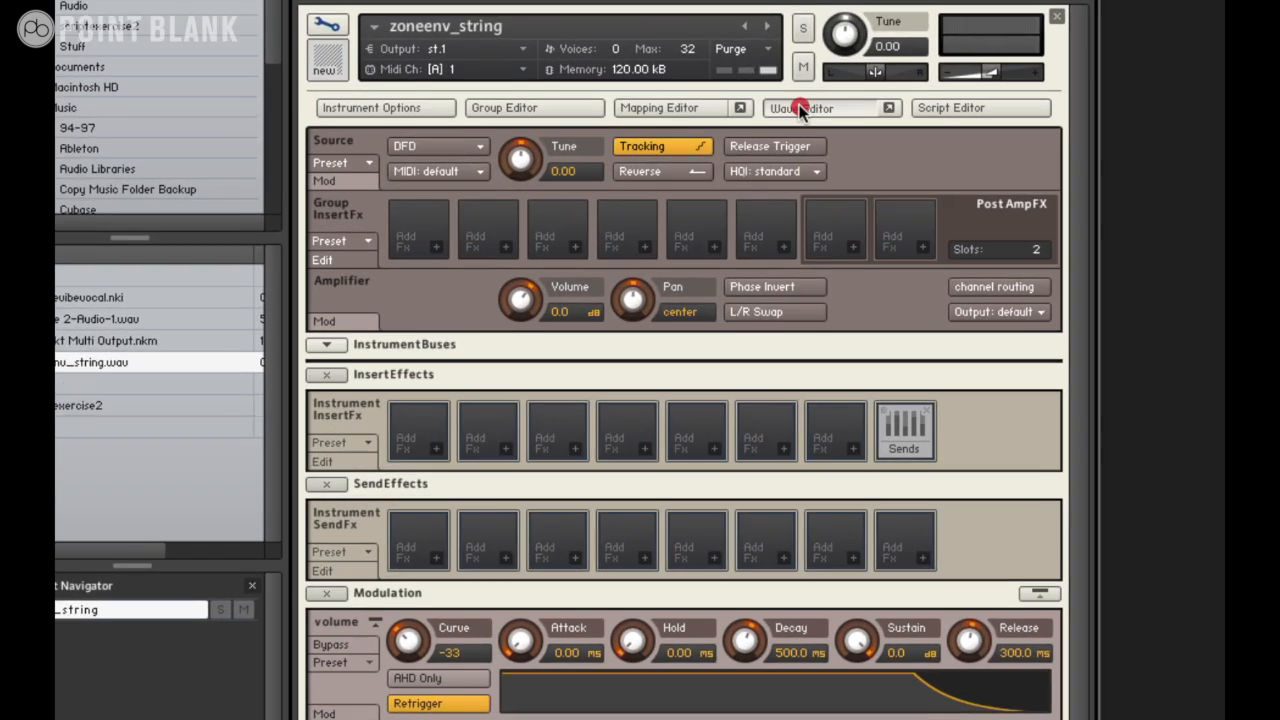
left_click(773, 260)
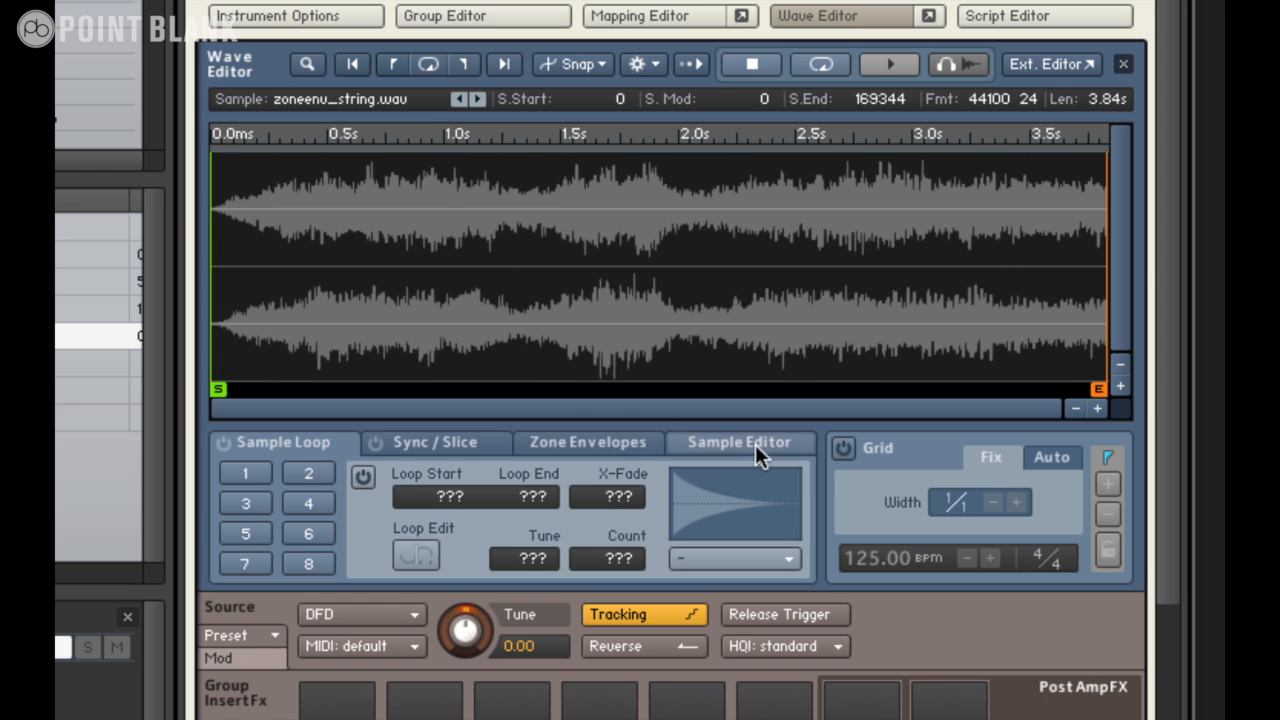
Step: Turn on the fixed grid at 1/16 width and add a volume zone envelope to the sample
left_click(844, 449)
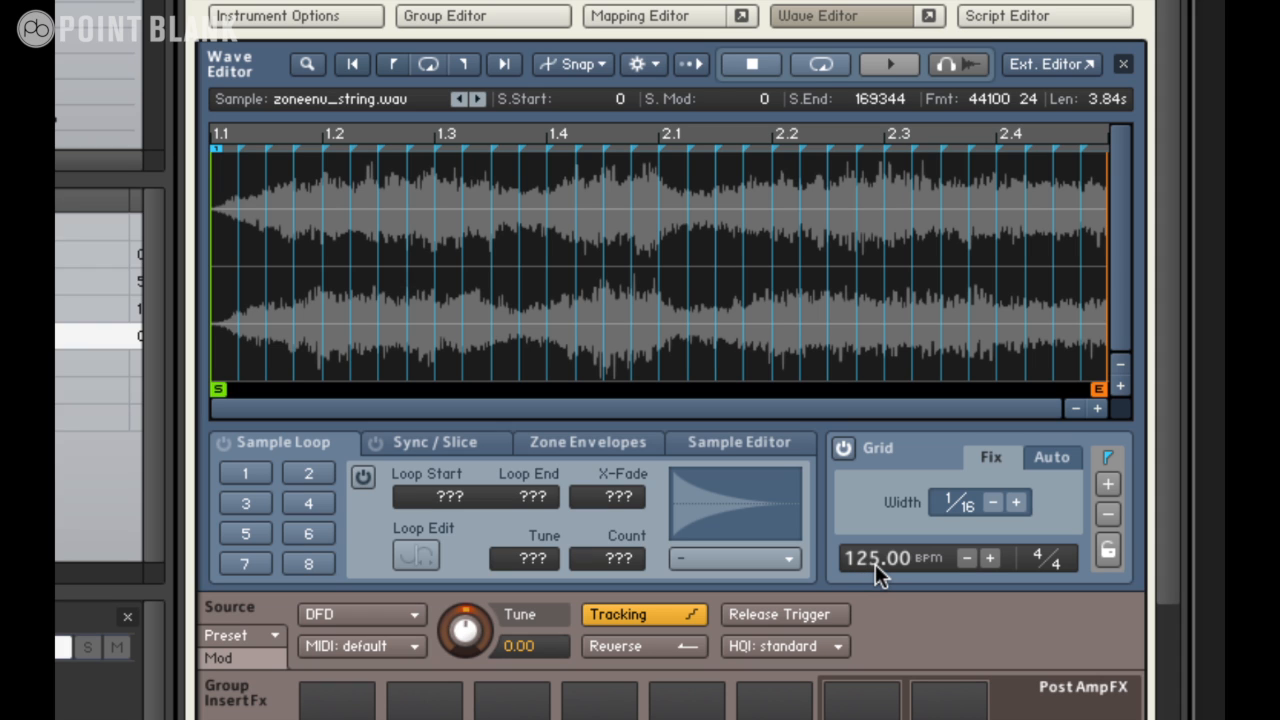
left_click(586, 444)
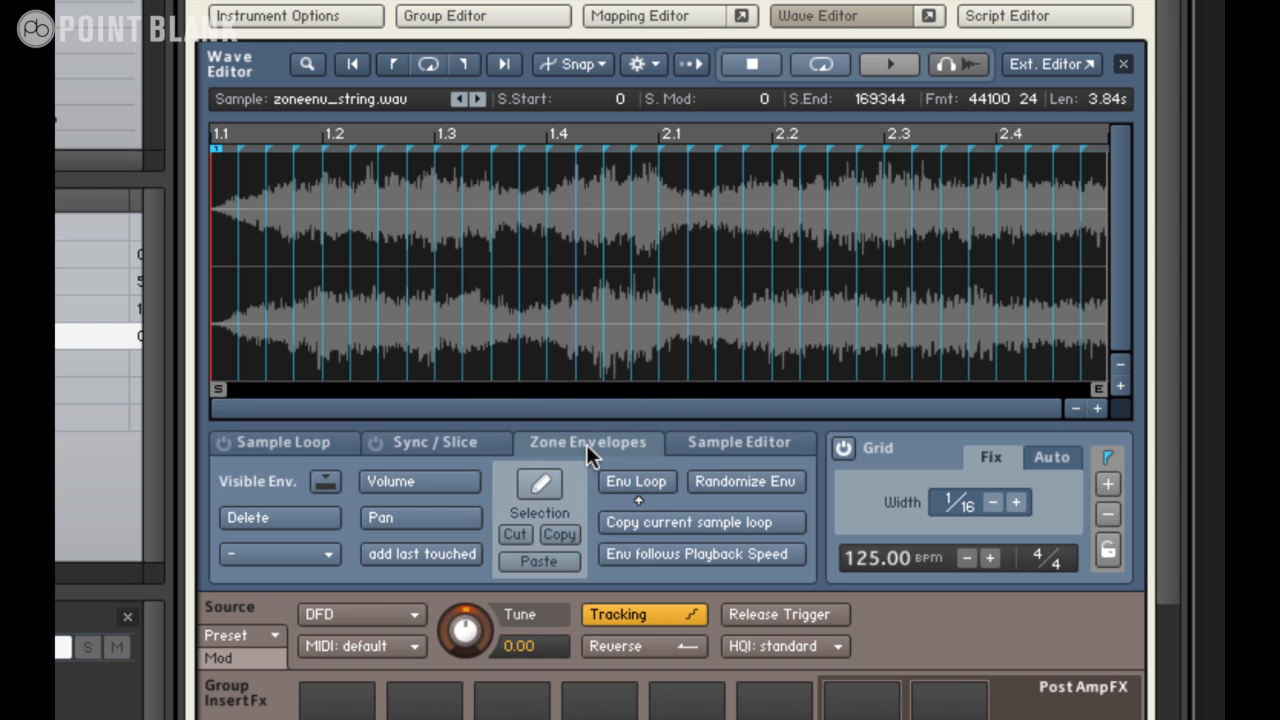
left_click(414, 481)
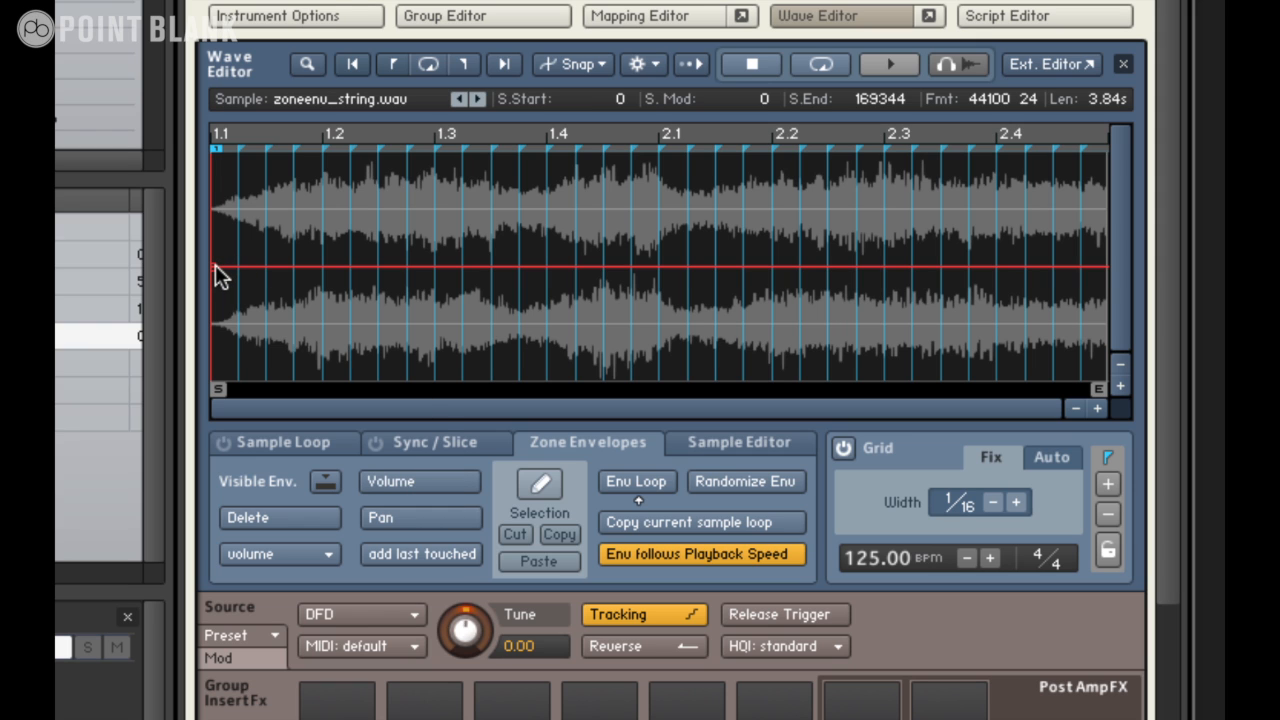
left_click_drag(215, 264, 298, 291)
left_click_drag(315, 248, 353, 268)
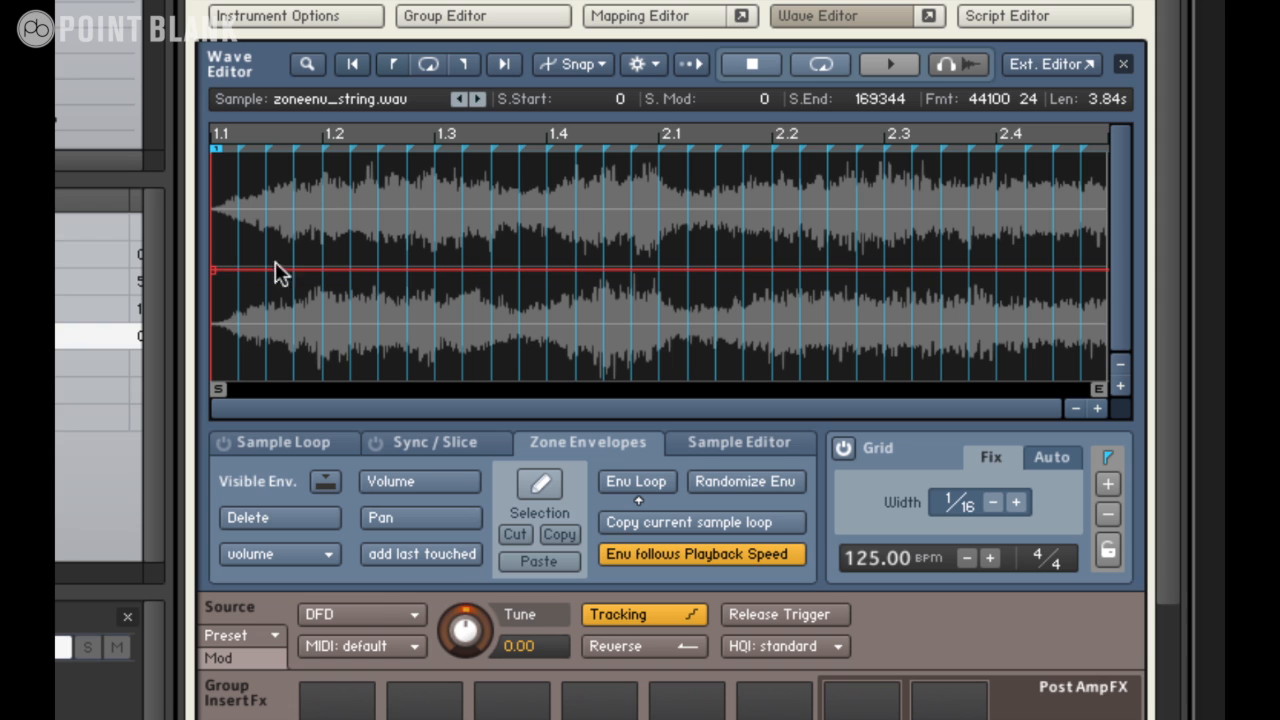
Step: Draw a gate pattern in the volume envelope with the pencil, alternating full and minimum level on each 1/16 division across the whole sample
left_click(542, 484)
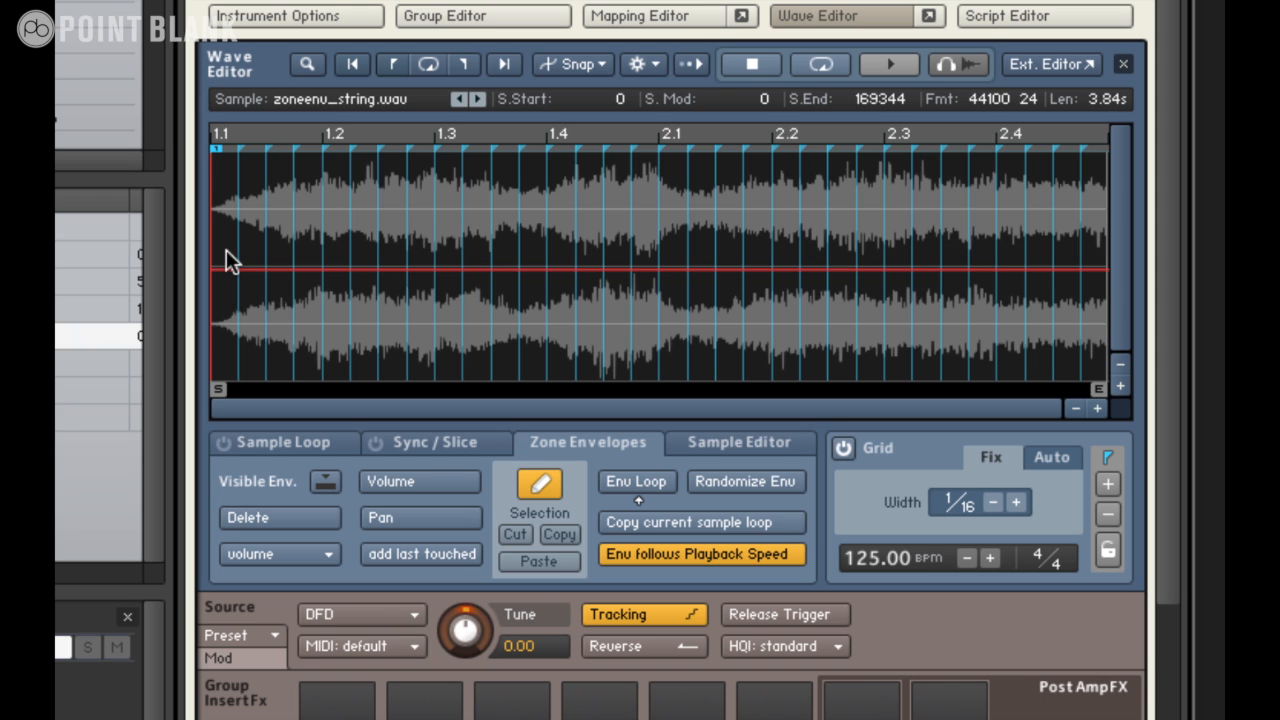
left_click_drag(228, 255, 228, 160)
left_click_drag(255, 285, 252, 394)
left_click_drag(283, 278, 278, 142)
mouse_move(312, 277)
left_mouse_down()
mouse_move(300, 377)
mouse_move(326, 391)
mouse_move(330, 360)
left_mouse_up()
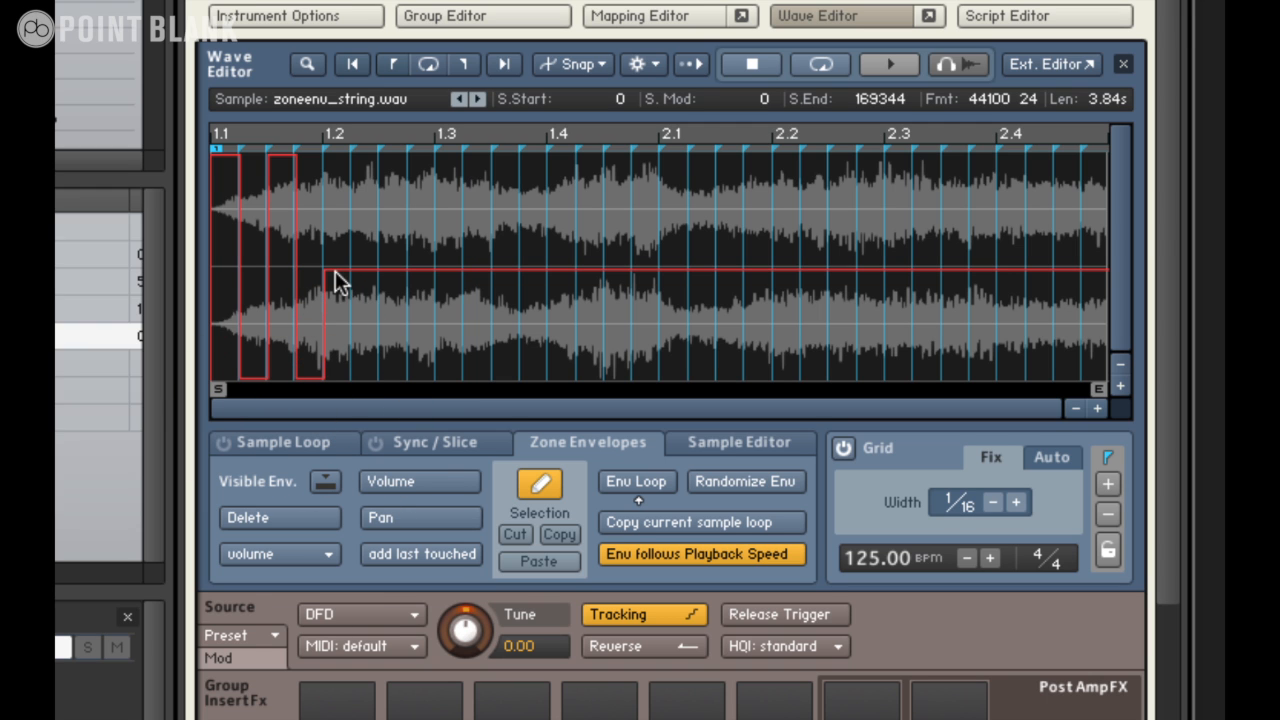
left_click_drag(339, 272, 345, 135)
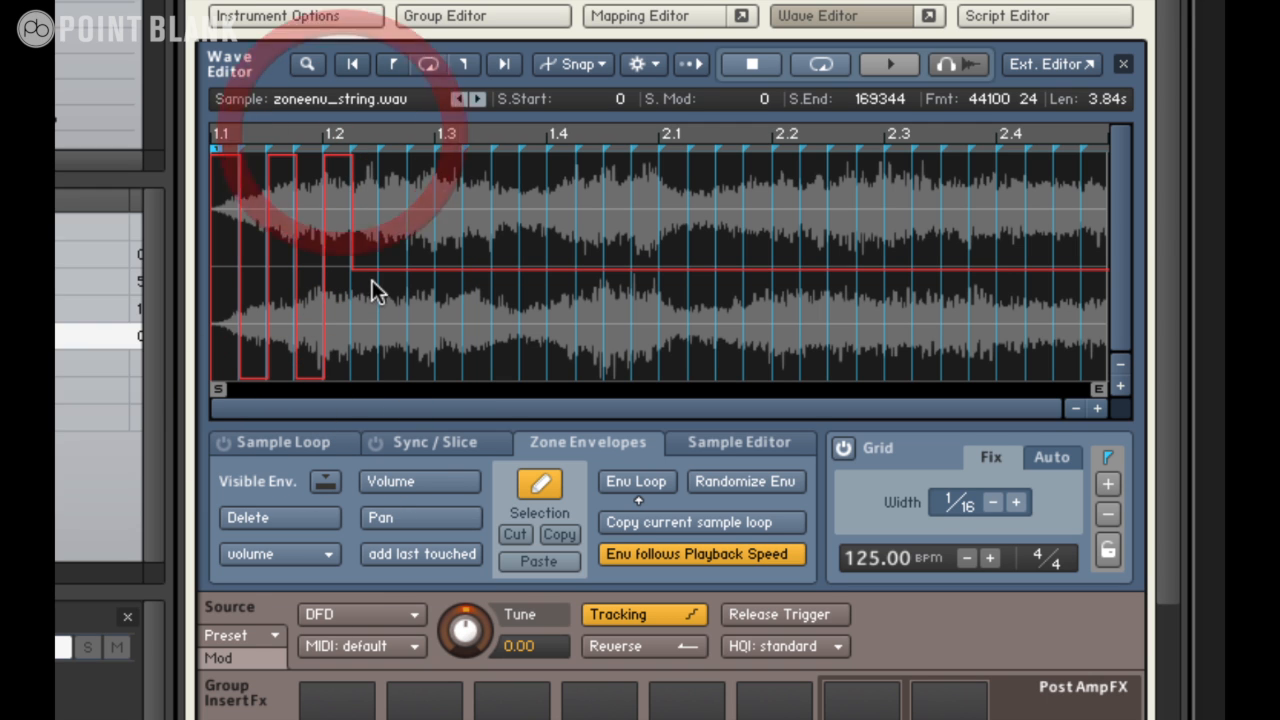
left_click_drag(367, 285, 368, 395)
left_click_drag(394, 283, 391, 131)
left_click_drag(420, 283, 413, 423)
mouse_move(460, 274)
left_mouse_down()
mouse_move(449, 237)
mouse_move(463, 177)
left_mouse_up()
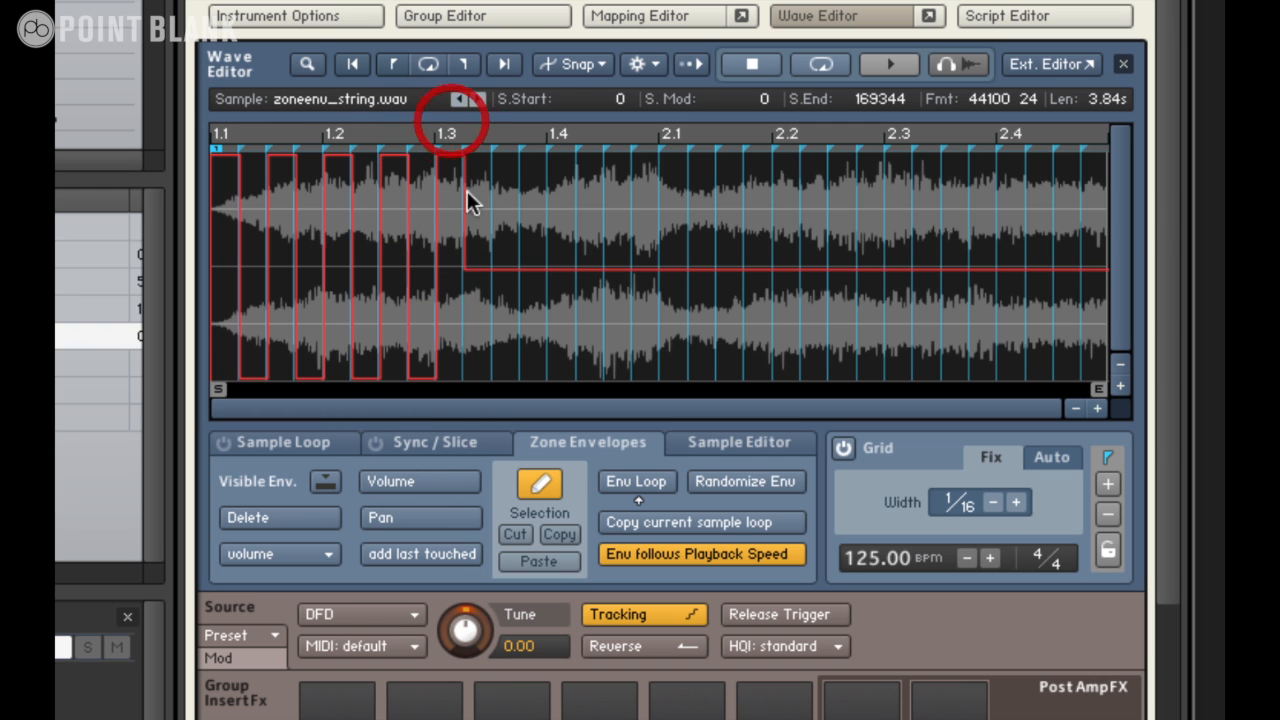
left_click_drag(478, 278, 466, 417)
left_click_drag(511, 277, 525, 100)
left_click_drag(533, 268, 543, 423)
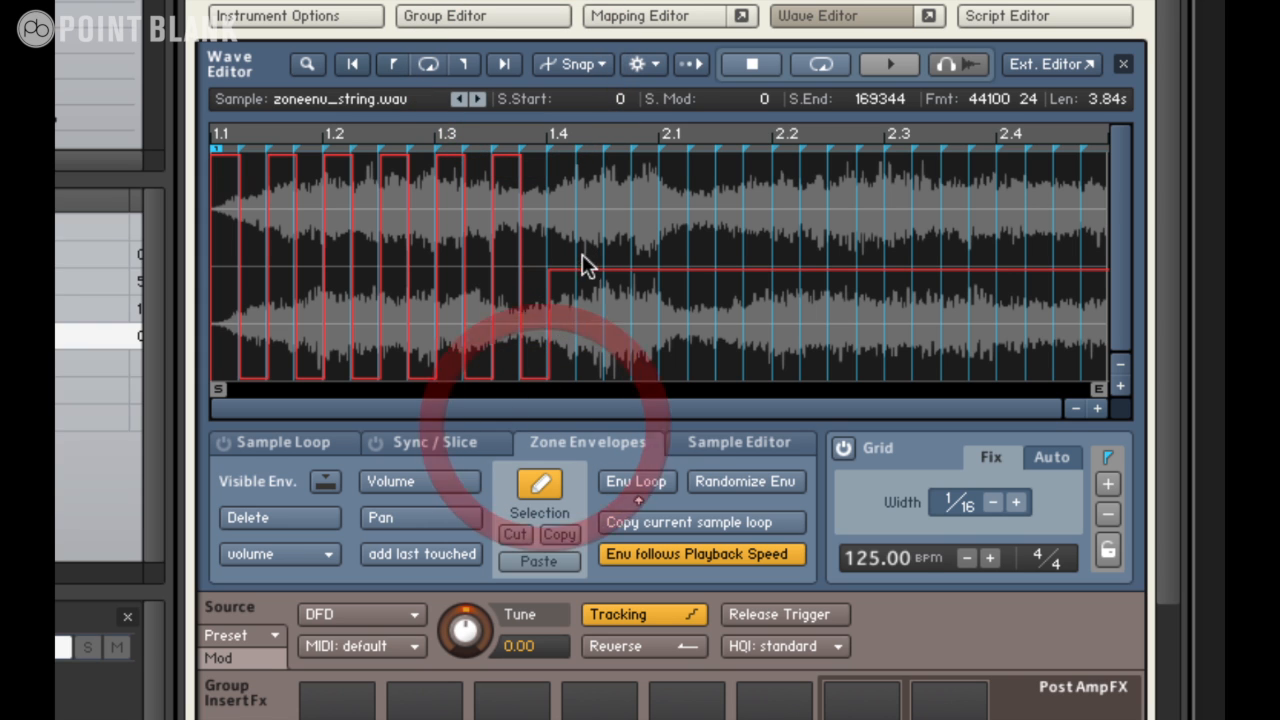
left_click_drag(560, 278, 569, 95)
left_click_drag(589, 269, 580, 438)
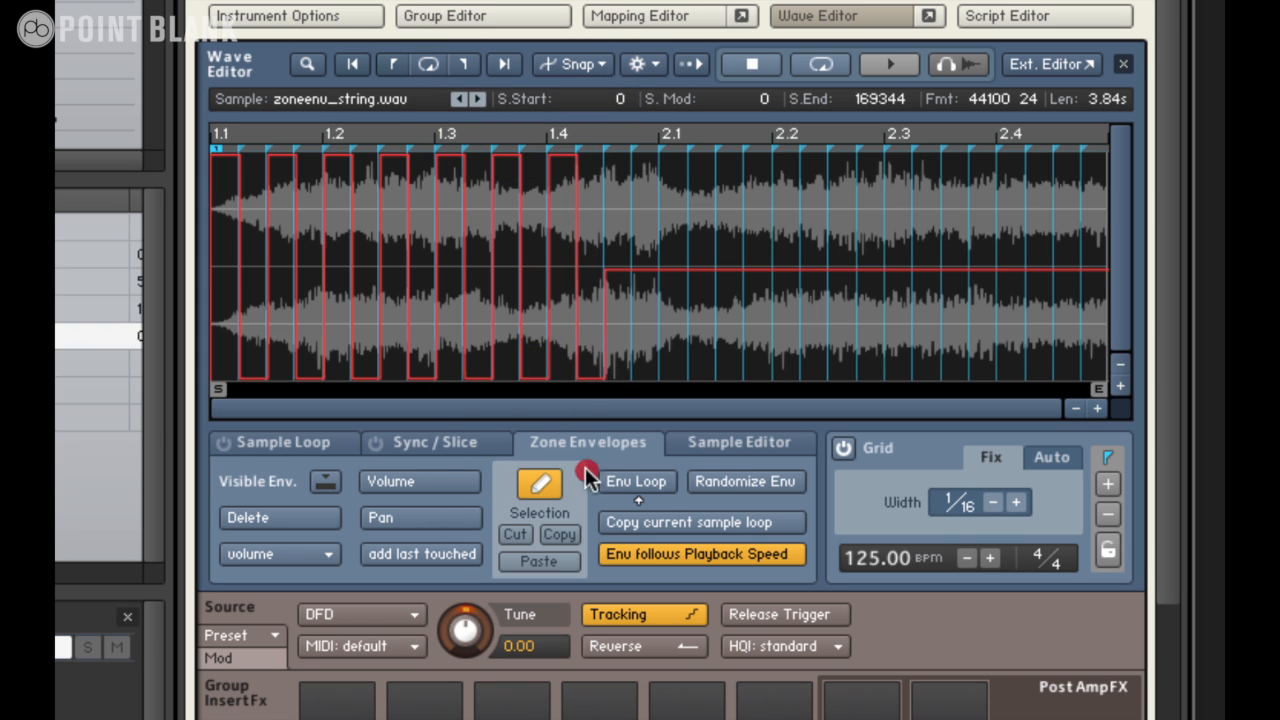
mouse_move(609, 274)
left_mouse_down()
mouse_move(617, 166)
mouse_move(700, 149)
left_mouse_up()
mouse_move(751, 277)
left_mouse_down()
mouse_move(731, 294)
mouse_move(742, 414)
left_mouse_up()
mouse_move(771, 277)
left_mouse_down()
mouse_move(754, 346)
mouse_move(760, 410)
left_mouse_up()
left_click_drag(808, 280, 814, 120)
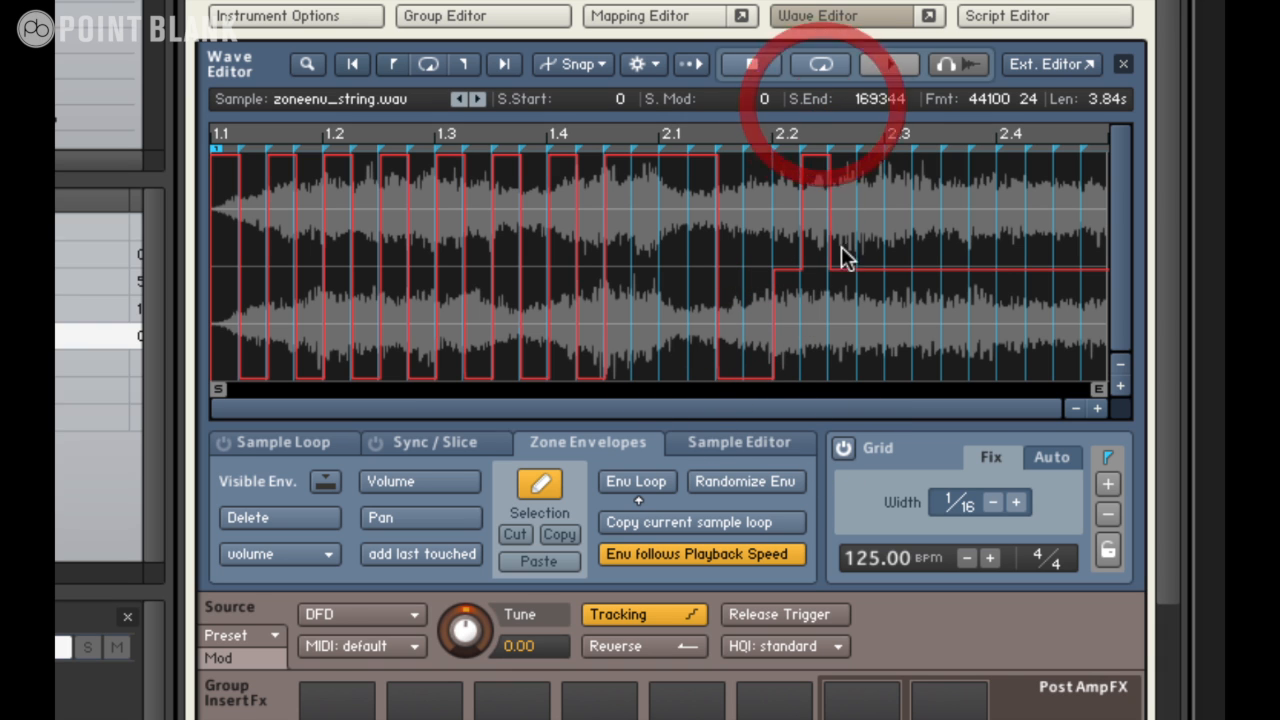
left_click_drag(838, 305, 836, 420)
left_click_drag(897, 269, 906, 152)
left_click_drag(926, 276, 937, 423)
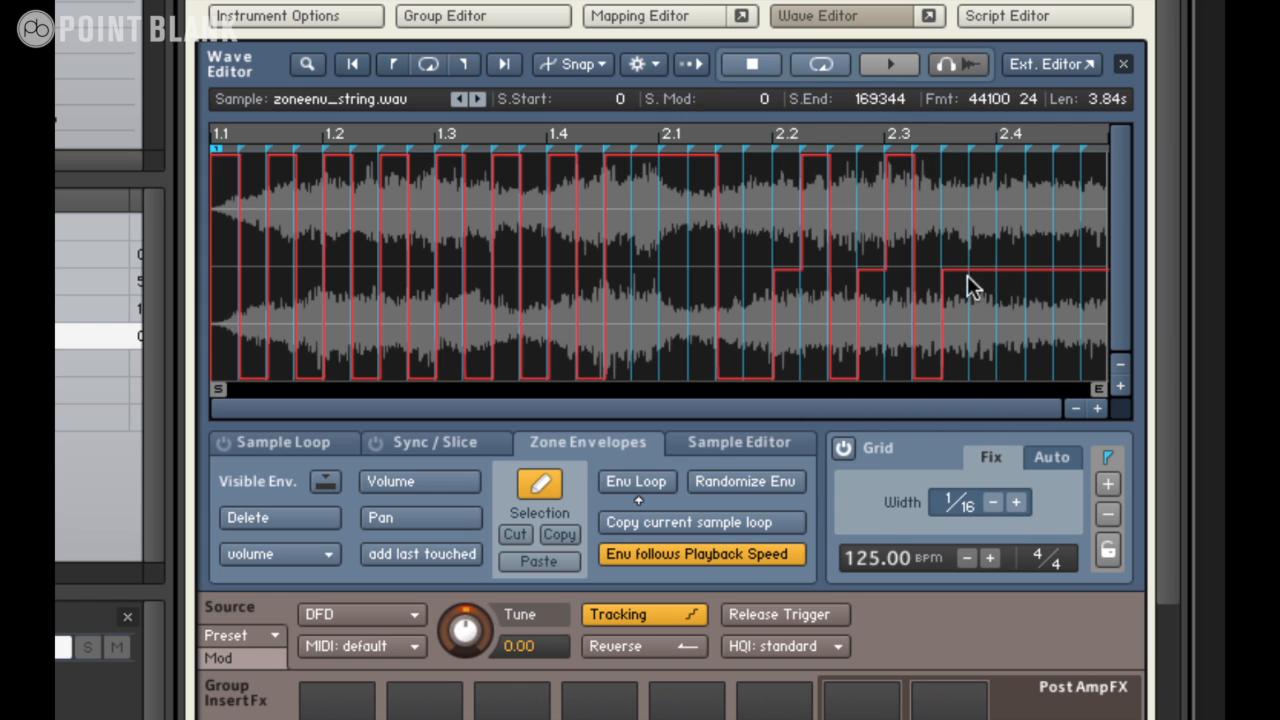
mouse_move(958, 283)
left_mouse_down()
mouse_move(969, 160)
mouse_move(1046, 137)
mouse_move(1100, 149)
mouse_move(889, 158)
left_mouse_up()
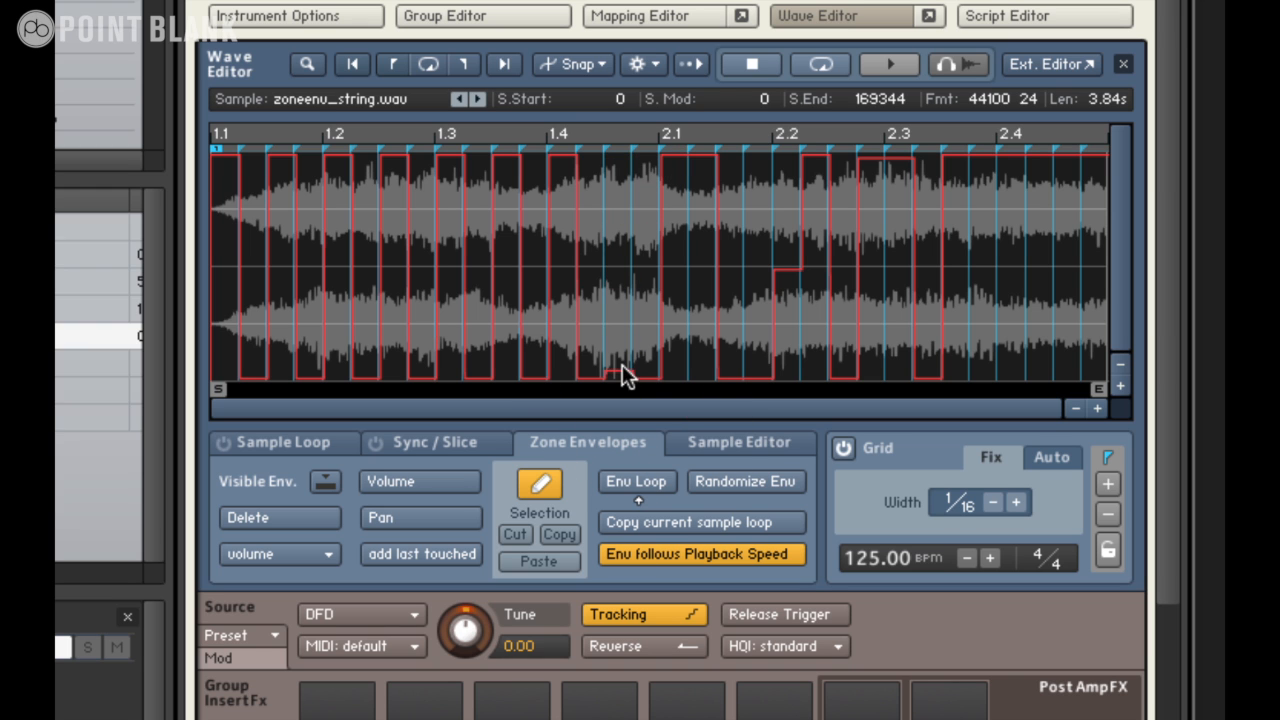
mouse_move(628, 148)
left_mouse_down()
mouse_move(646, 171)
mouse_move(645, 403)
left_mouse_up()
mouse_move(700, 155)
left_mouse_down()
mouse_move(694, 423)
mouse_move(723, 257)
mouse_move(714, 149)
mouse_move(786, 271)
mouse_move(780, 120)
mouse_move(823, 363)
mouse_move(851, 366)
mouse_move(871, 166)
mouse_move(888, 385)
mouse_move(899, 160)
left_mouse_up()
left_click(871, 388)
left_click(903, 141)
left_click_drag(985, 165, 980, 405)
left_click_drag(1046, 163, 1033, 340)
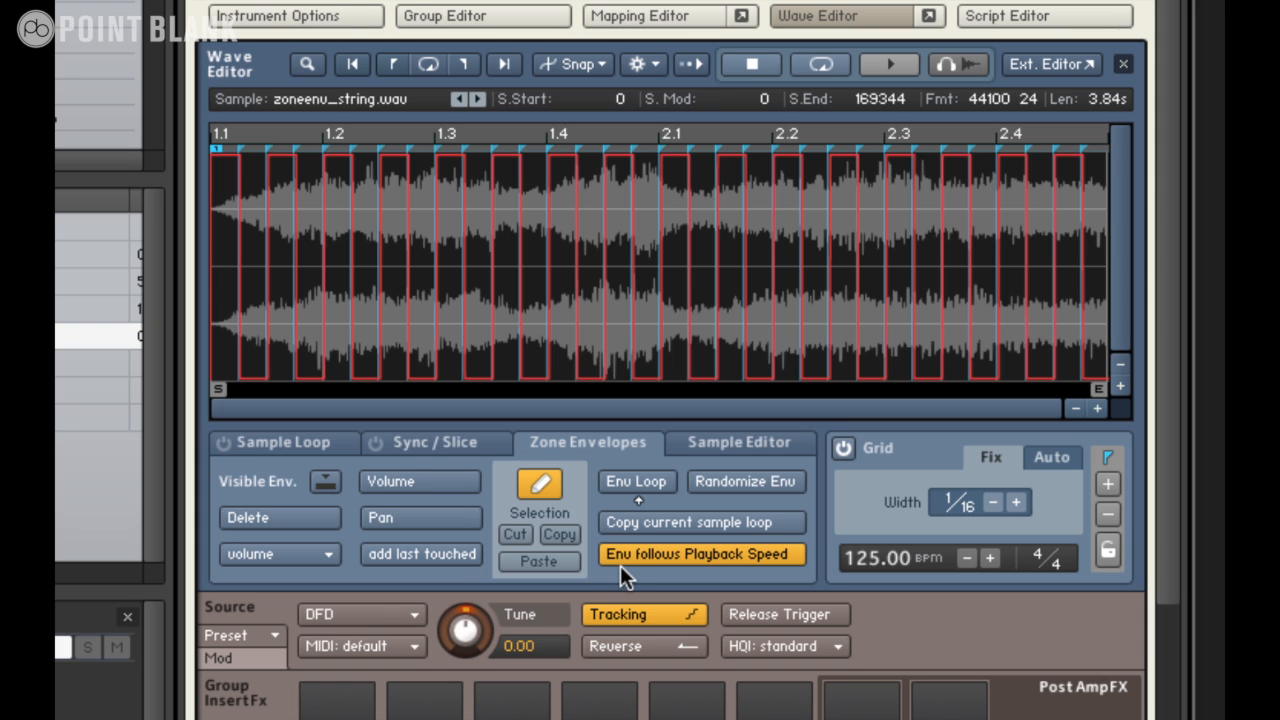
Step: Turn off Env follows Playback Speed and reduce the Zone Envelope's volume modulation amount to about the middle of its range
left_click(712, 558)
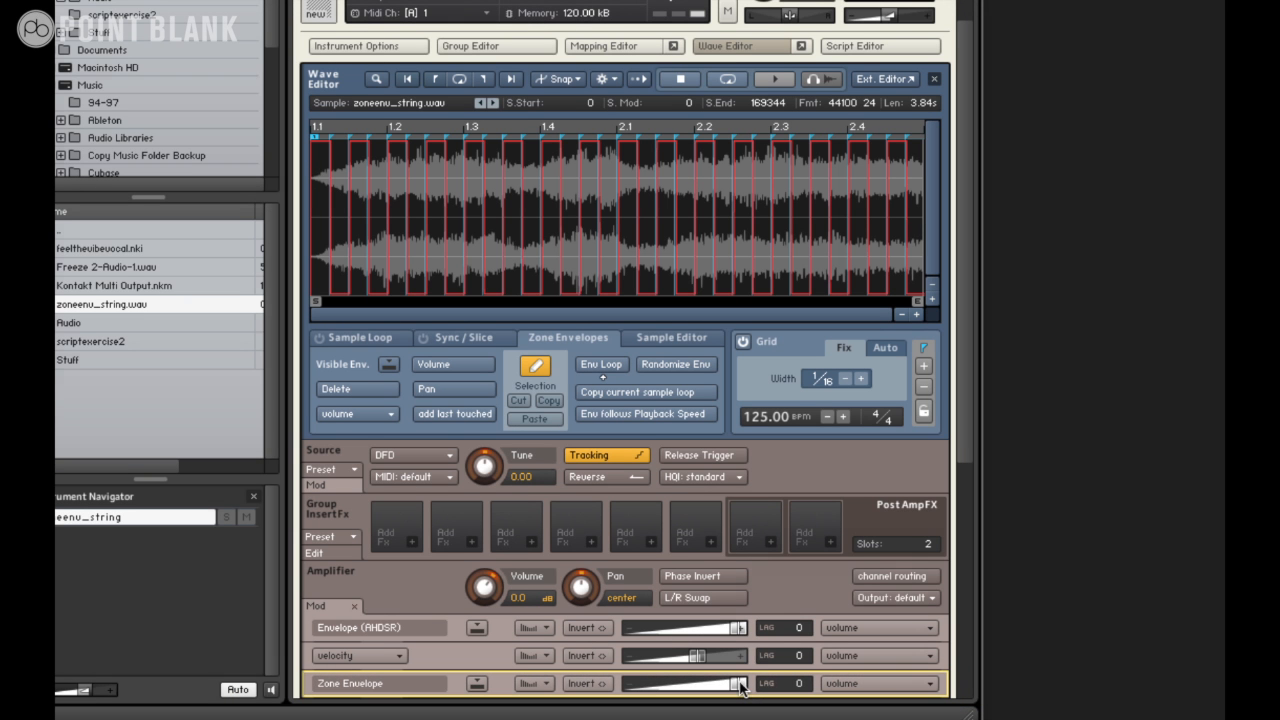
left_click_drag(745, 684, 684, 685)
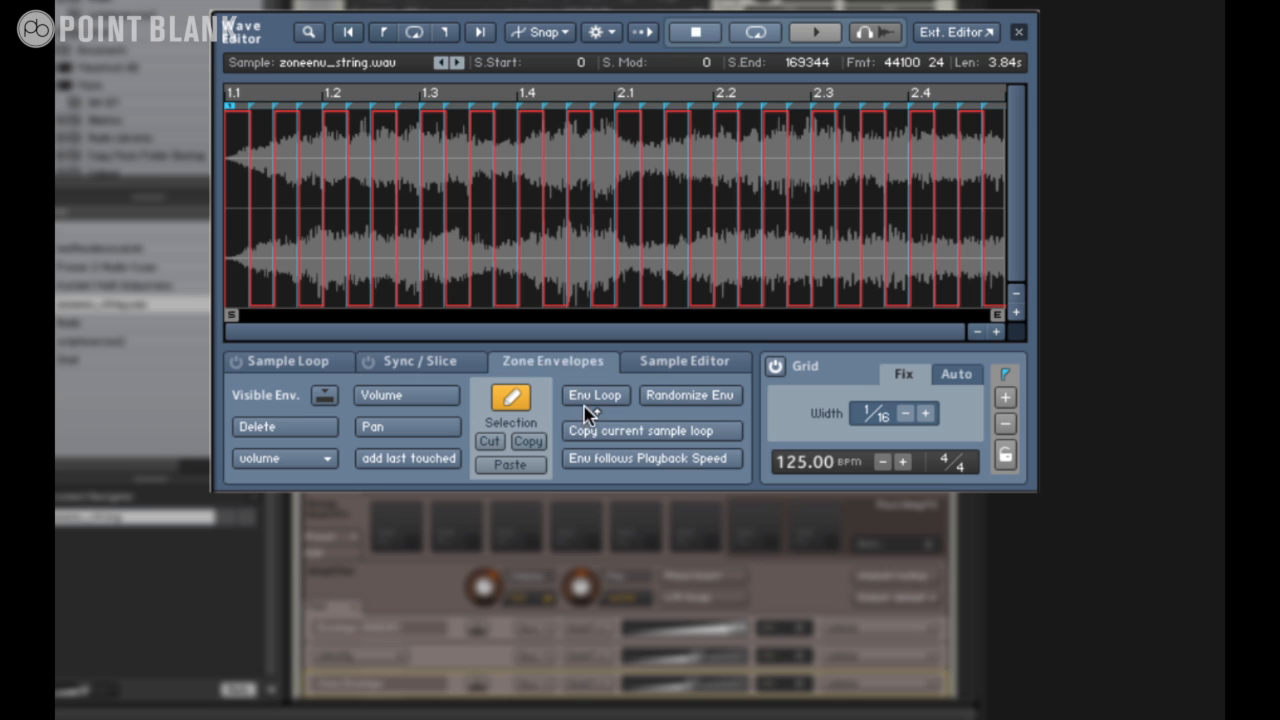
Step: Enable the envelope loop, leave pencil mode and shorten the loop to end one 1/16 division before 1.3
left_click(595, 398)
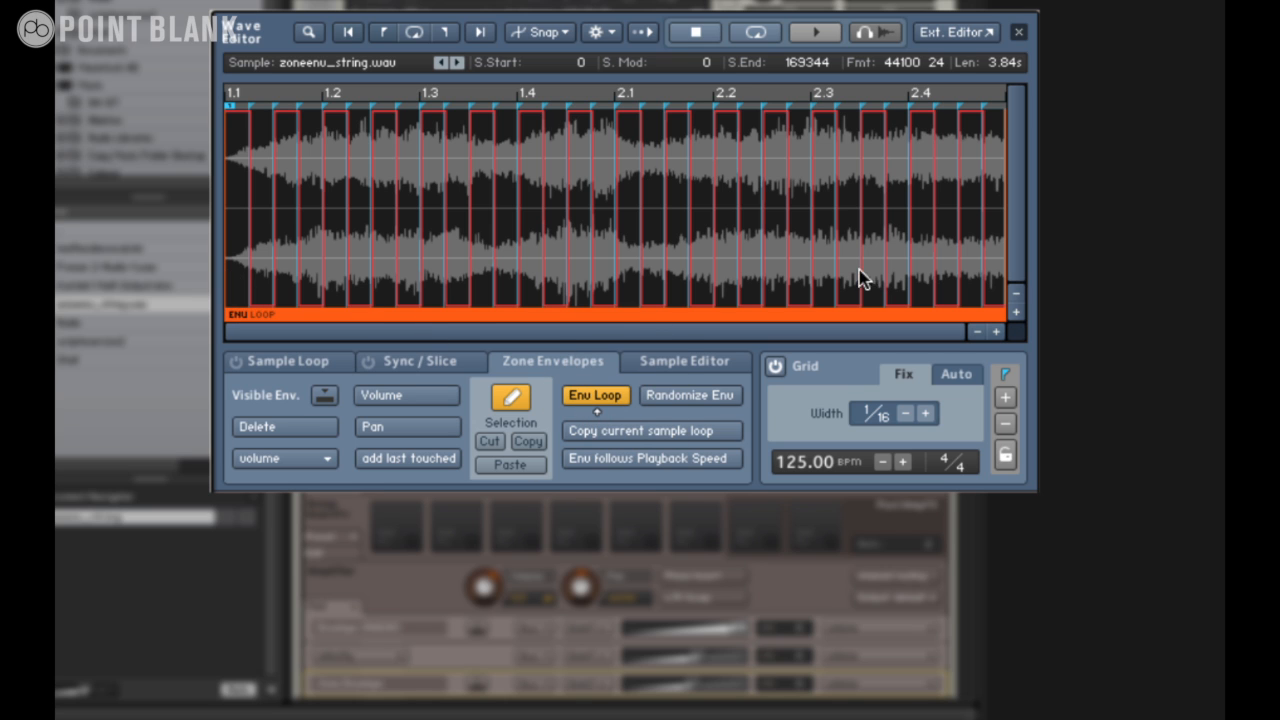
mouse_move(1002, 233)
left_mouse_down()
mouse_move(760, 243)
mouse_move(766, 234)
left_mouse_up()
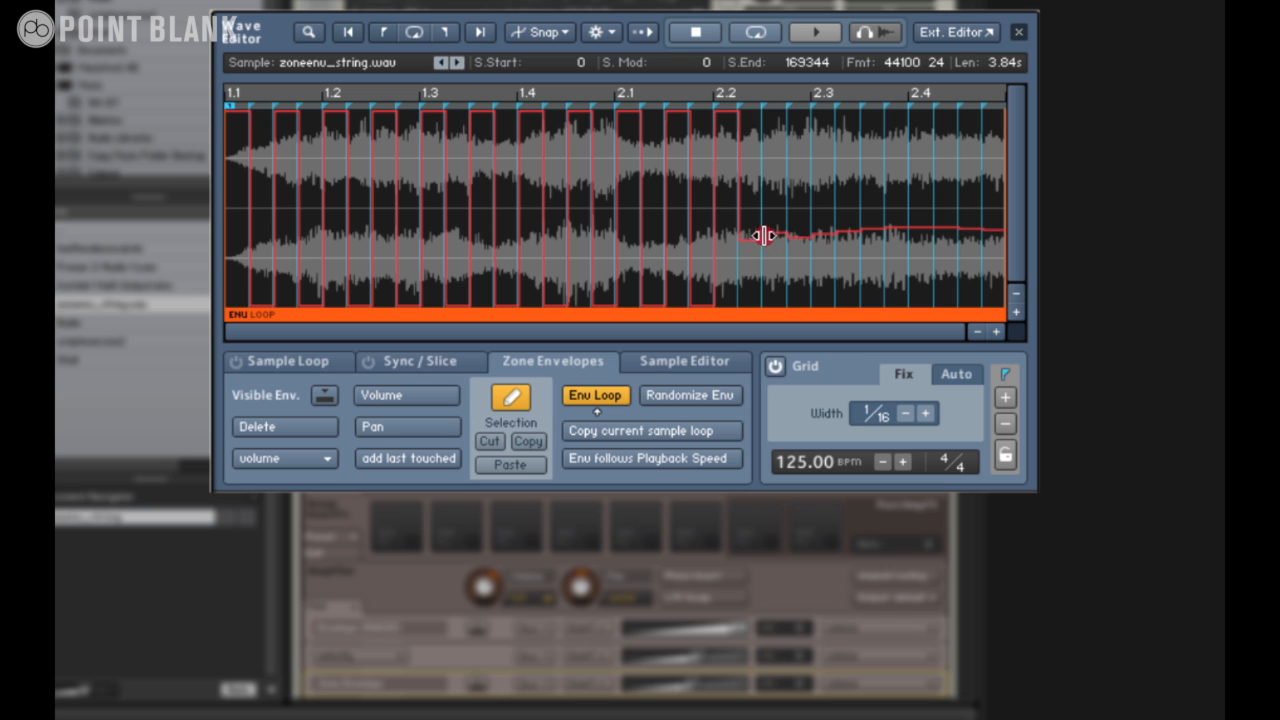
left_click(511, 397)
left_click_drag(998, 275, 229, 248)
key("alt")
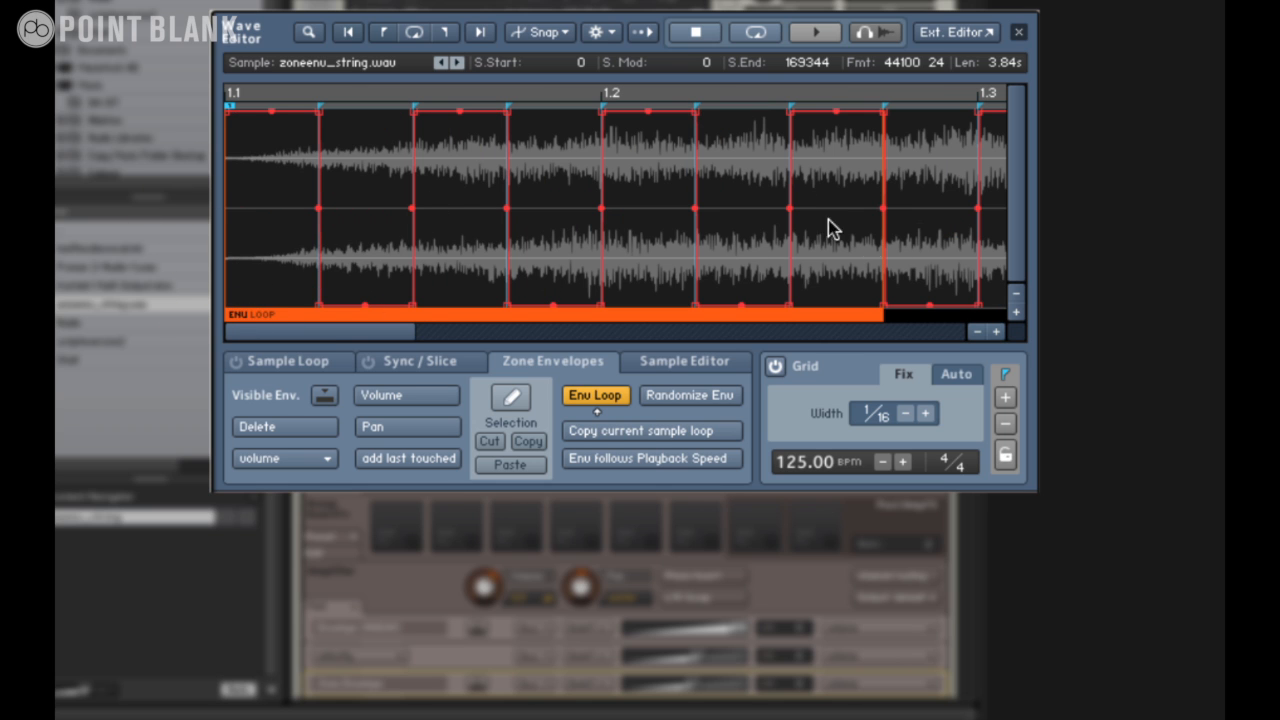
Step: Delete surplus breakpoints and pull the remaining one to minimum, shaping V-shaped volume dips from 1.1 and from 1.2
left_click_drag(697, 308, 788, 310)
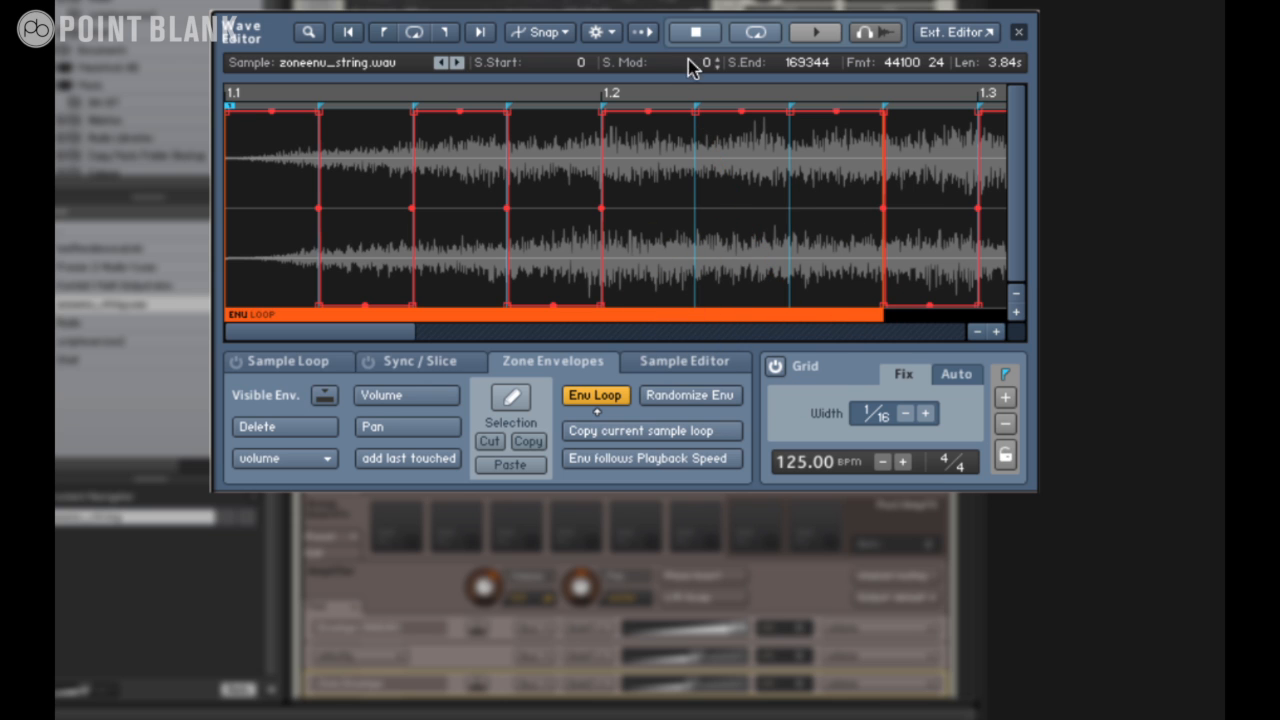
left_click_drag(697, 121, 665, 335)
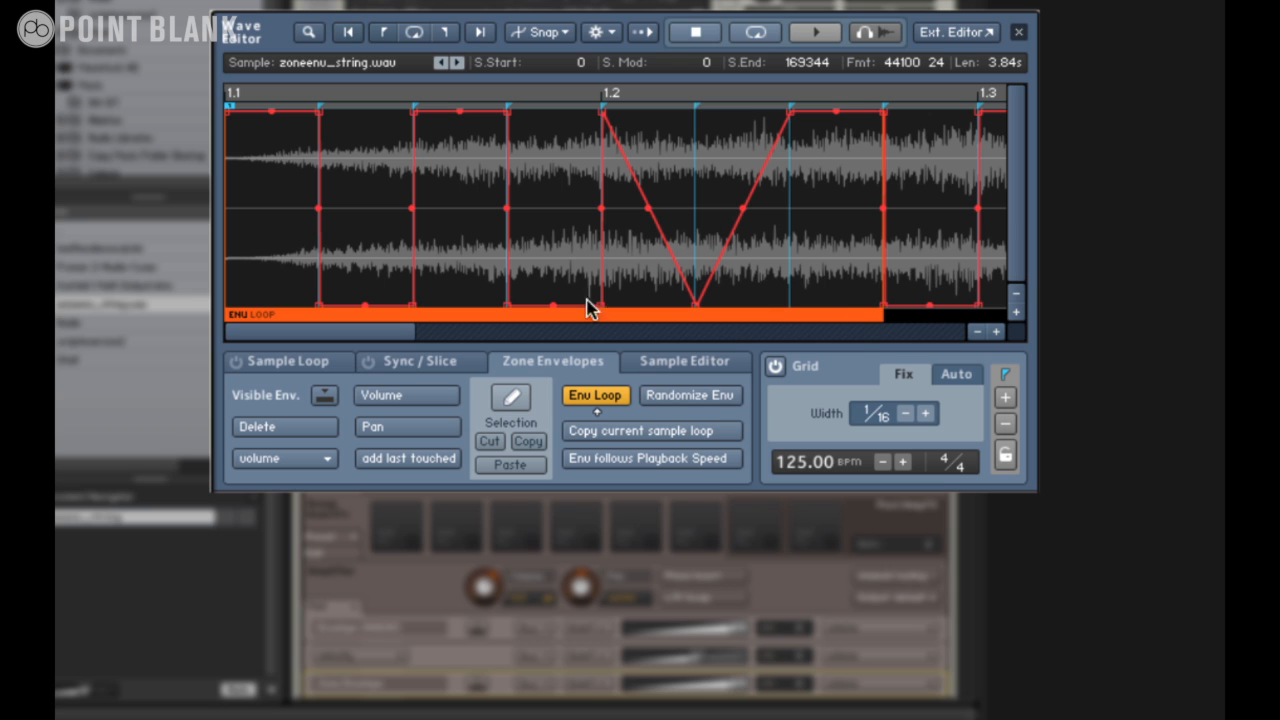
right_click(413, 304)
right_click(318, 111)
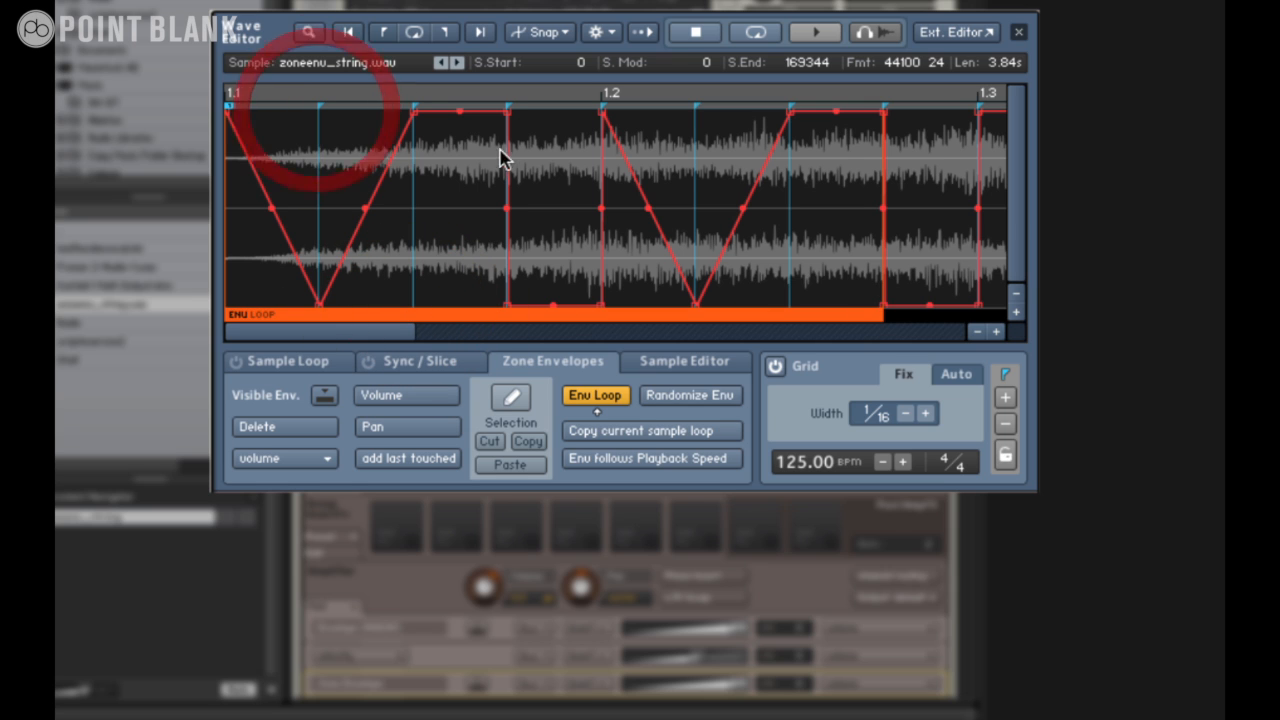